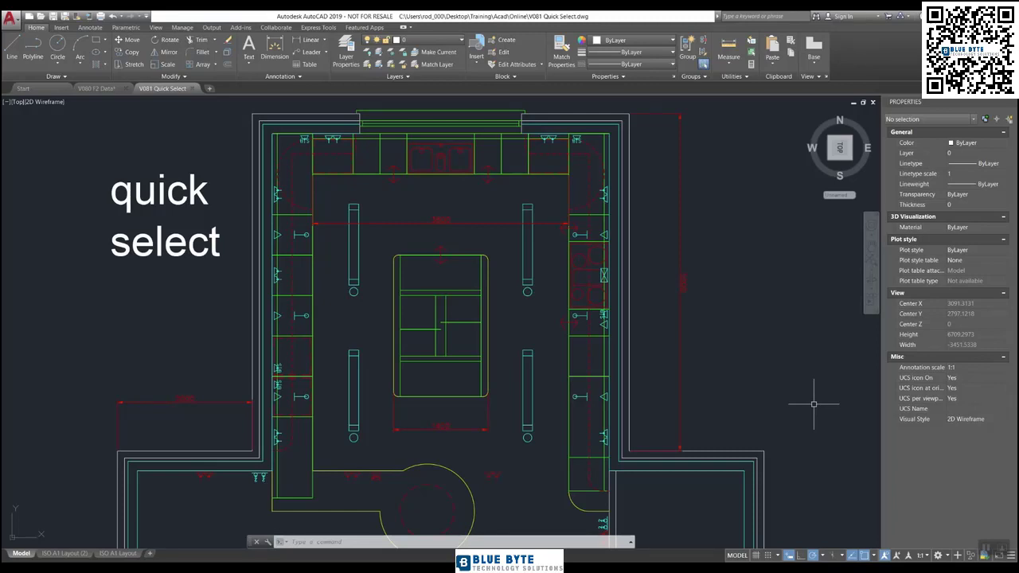
Step: Start a Quick Select on the entire drawing with Block Reference as the object type
{"action": "right_click", "coordinate": [752, 252]}
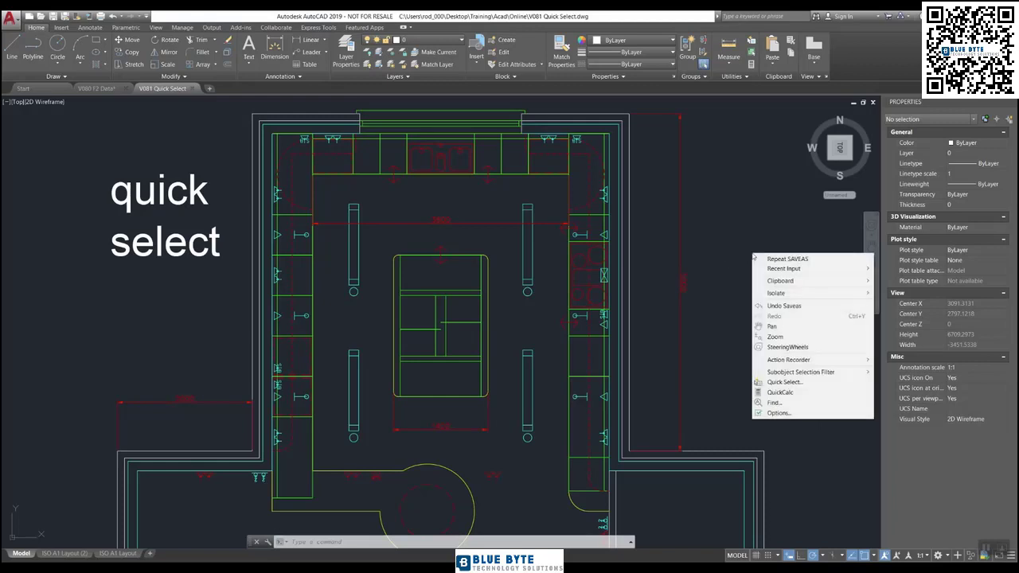
{"action": "left_click", "coordinate": [810, 384]}
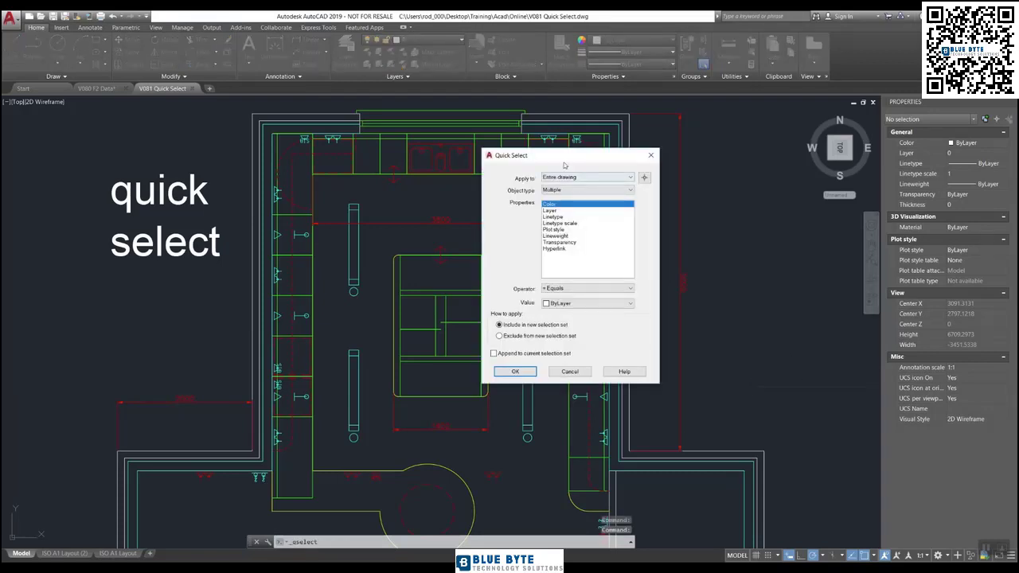
{"action": "left_click_drag", "start_coordinate": [567, 159], "coordinate": [725, 206]}
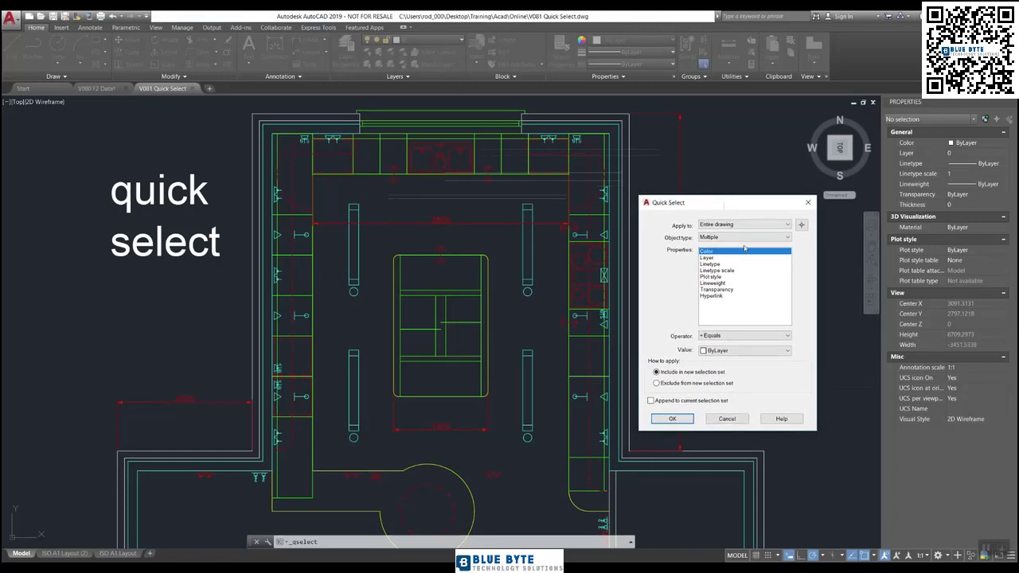
{"action": "left_click", "coordinate": [757, 224]}
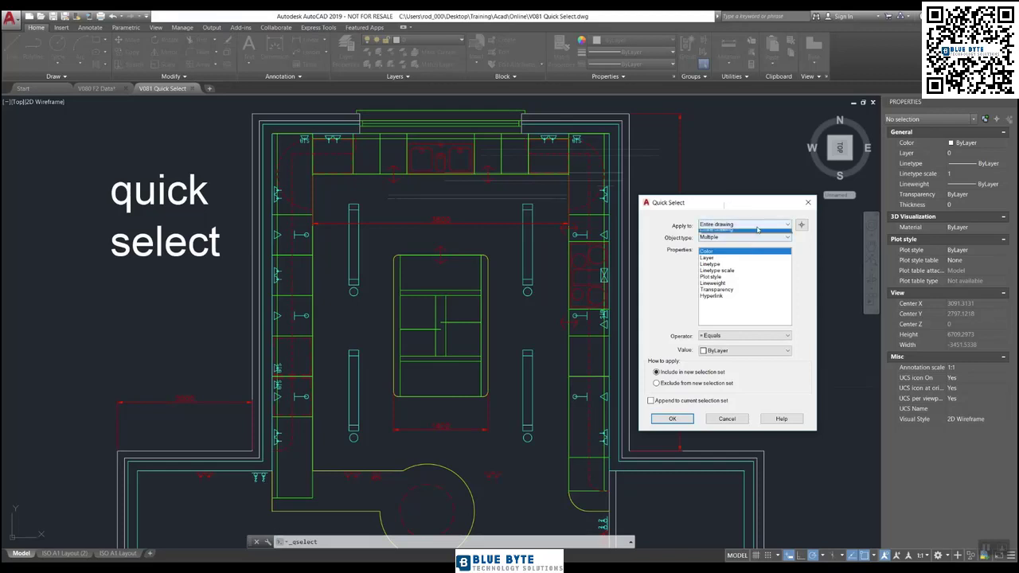
{"action": "left_click", "coordinate": [758, 229]}
{"action": "left_click", "coordinate": [755, 237]}
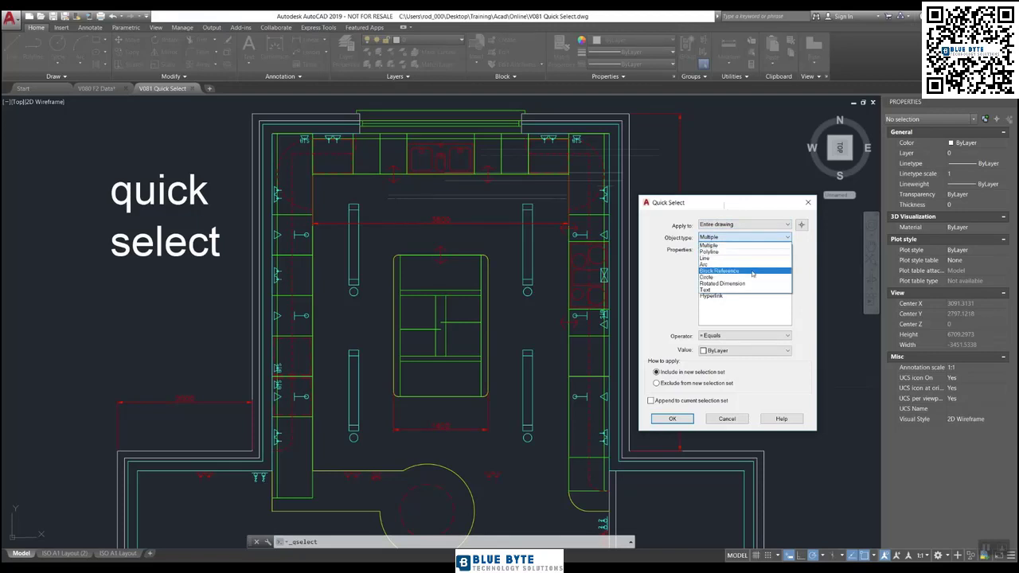
{"action": "left_click", "coordinate": [752, 271]}
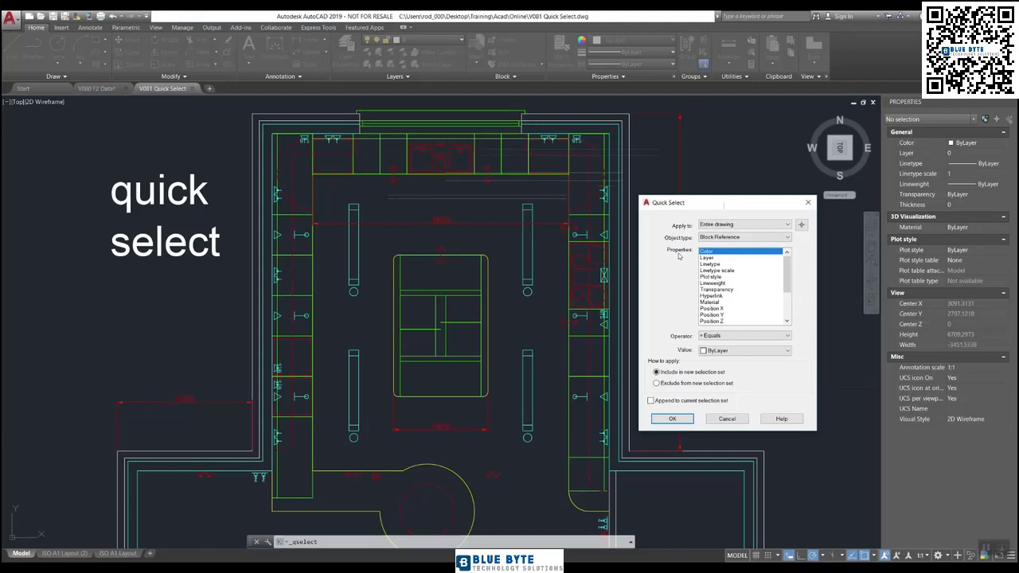
Step: Select the blocks whose Name equals EL FLOUR TUBE 1200 120W as a new selection set, and clear the selection
{"action": "left_click_drag", "start_coordinate": [786, 263], "coordinate": [787, 286]}
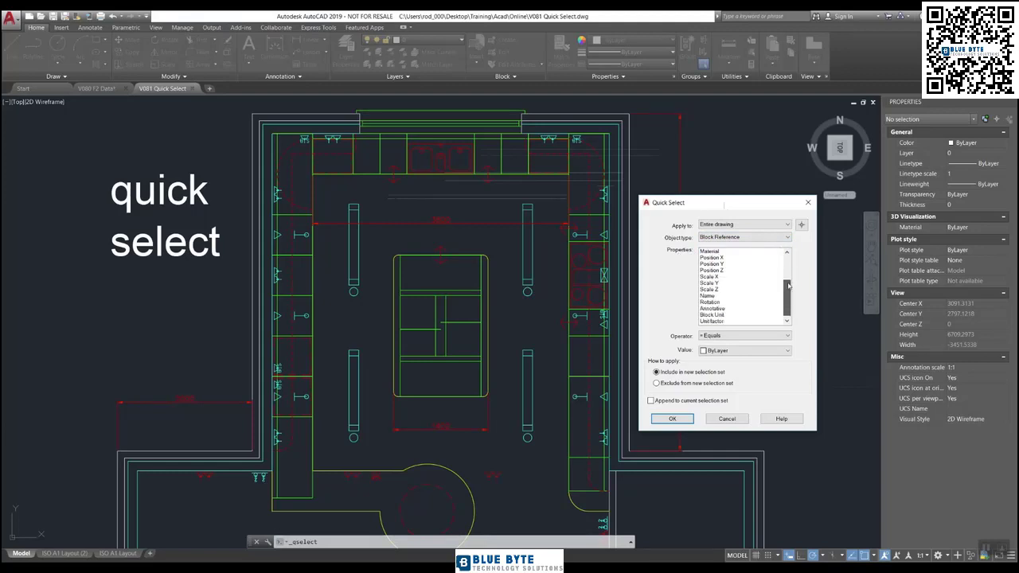
{"action": "left_click", "coordinate": [711, 297]}
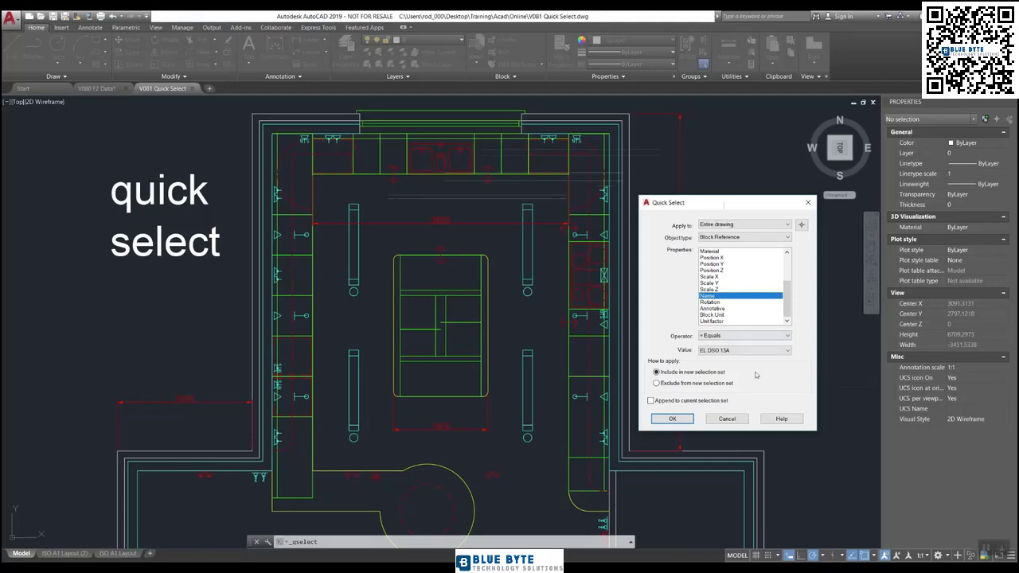
{"action": "left_click", "coordinate": [739, 352]}
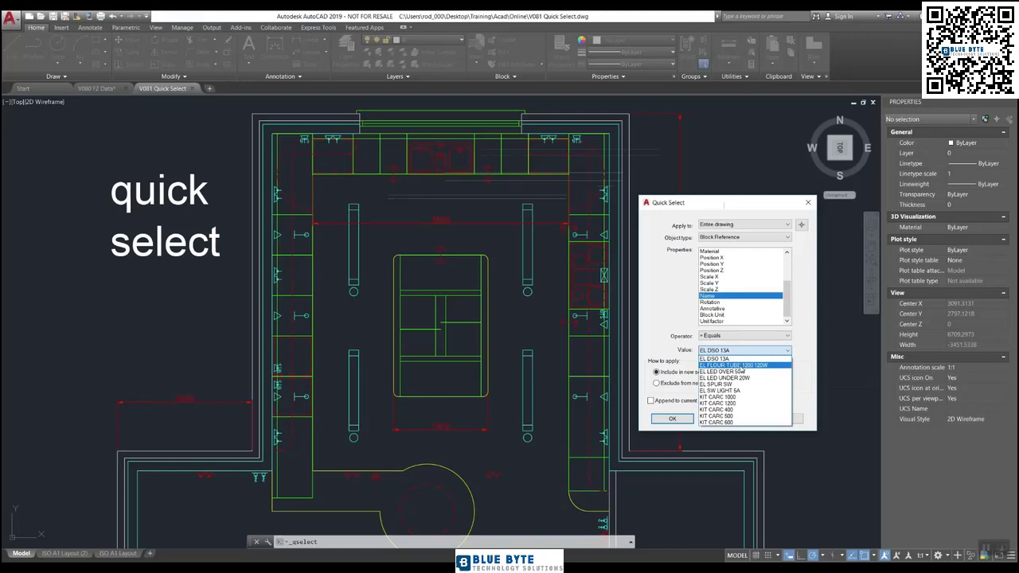
{"action": "left_click", "coordinate": [737, 365]}
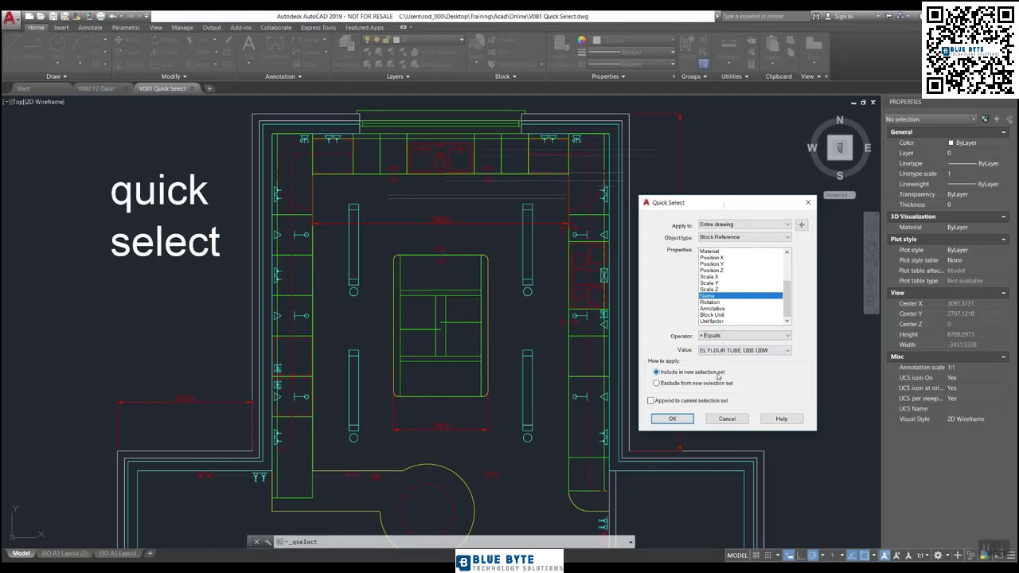
{"action": "left_click", "coordinate": [673, 420]}
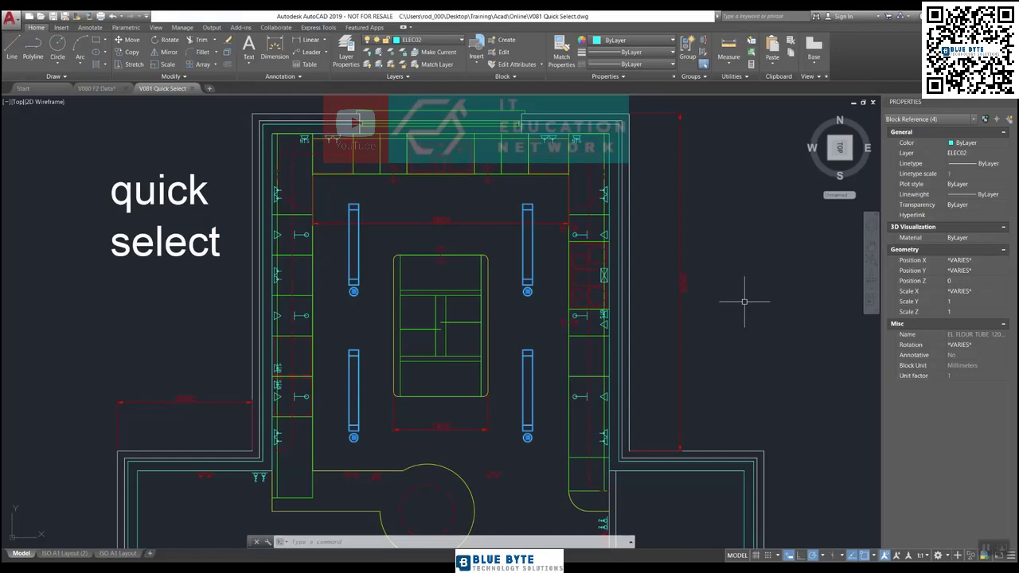
{"action": "key", "text": "Escape"}
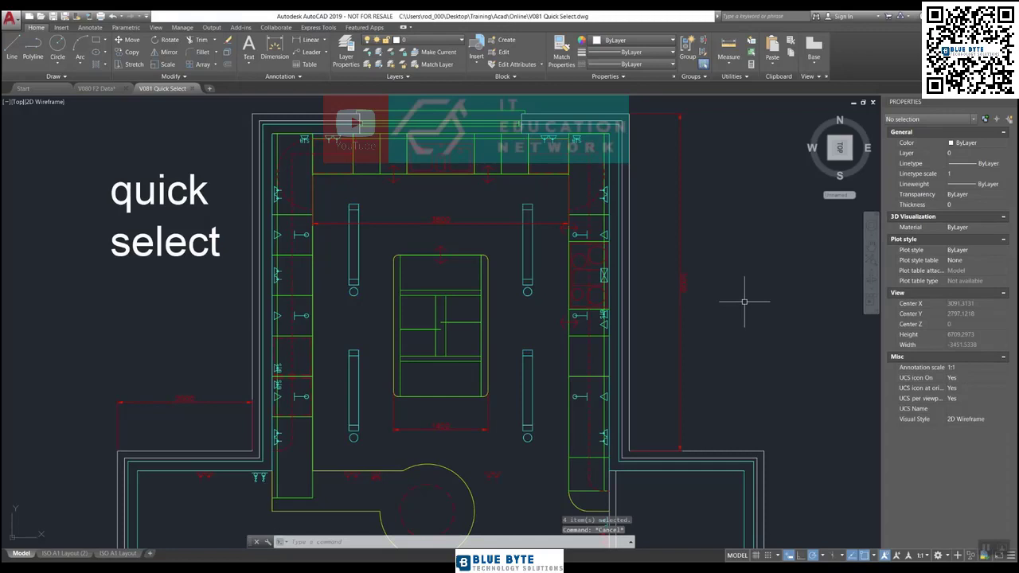
Step: Quick-select all block references in the entire drawing whose Layer equals ELEC02, including them in a new selection set
{"action": "right_click", "coordinate": [751, 342]}
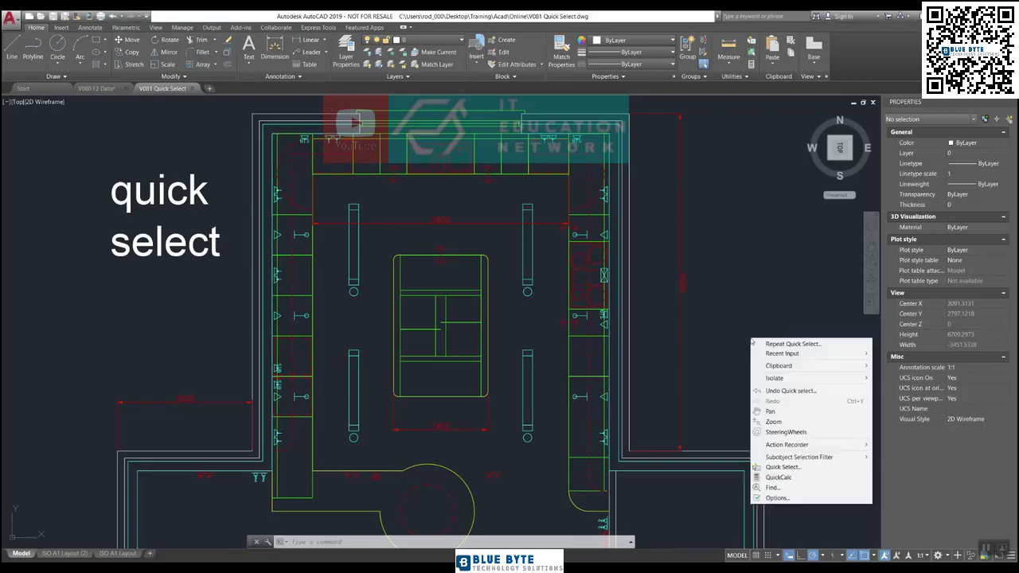
{"action": "left_click", "coordinate": [812, 466]}
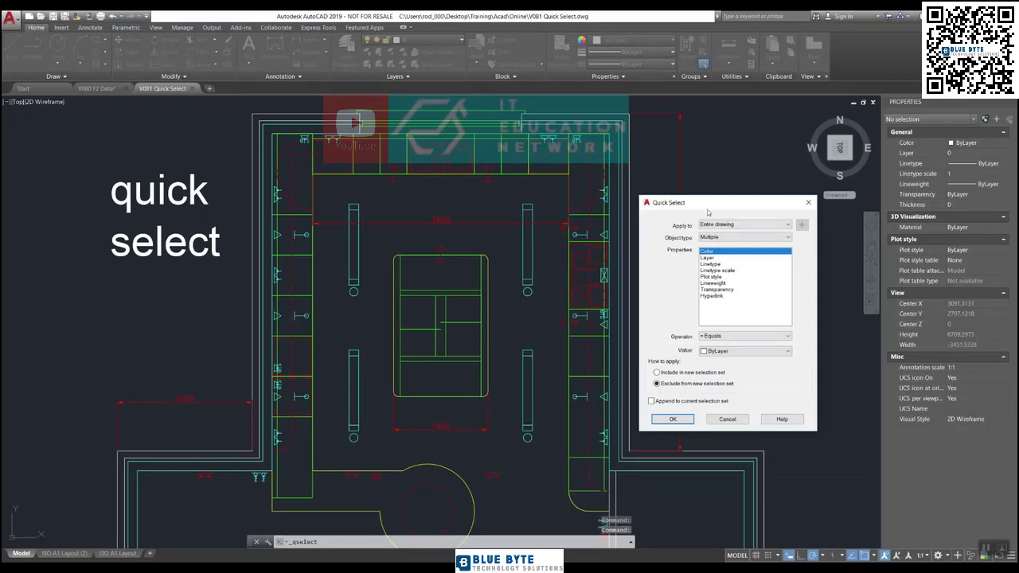
{"action": "left_click", "coordinate": [728, 237]}
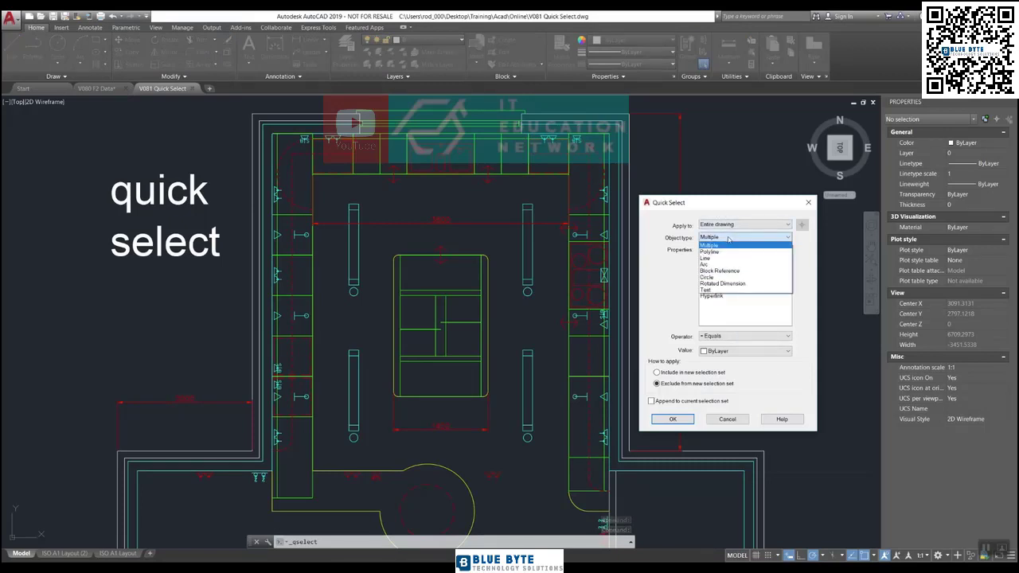
{"action": "left_click", "coordinate": [740, 276]}
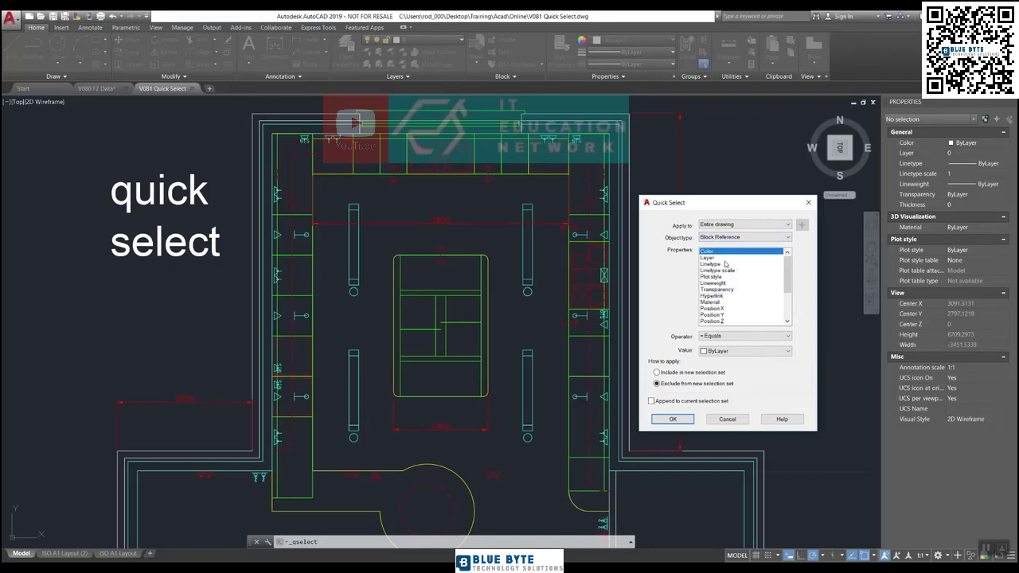
{"action": "left_click", "coordinate": [725, 259]}
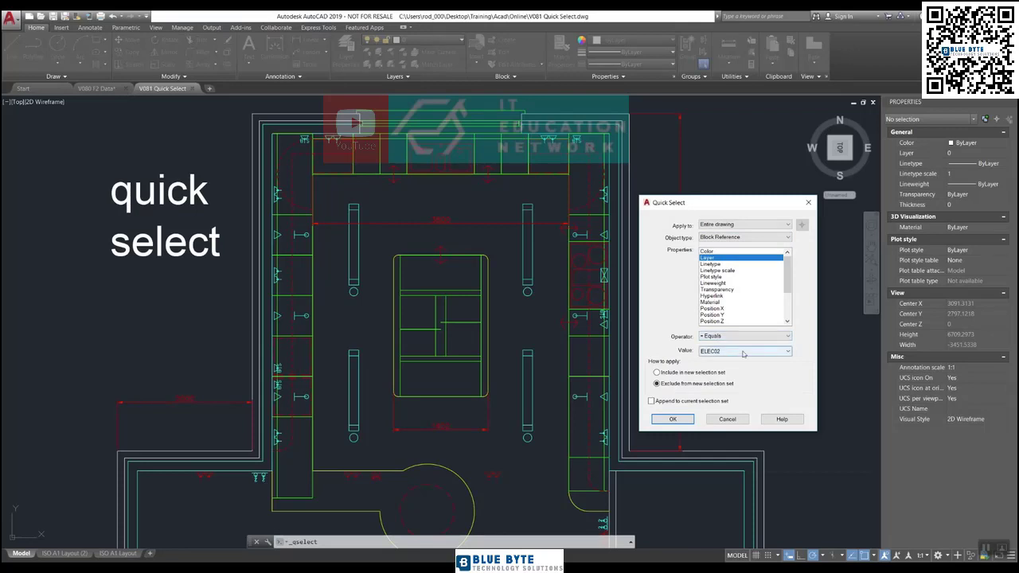
{"action": "left_click", "coordinate": [682, 373]}
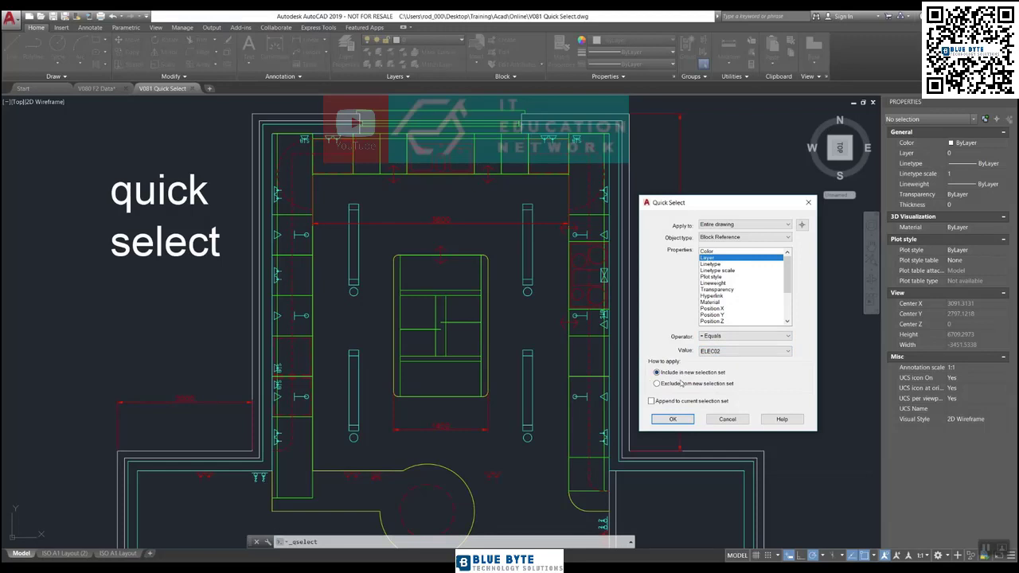
{"action": "left_click", "coordinate": [688, 421]}
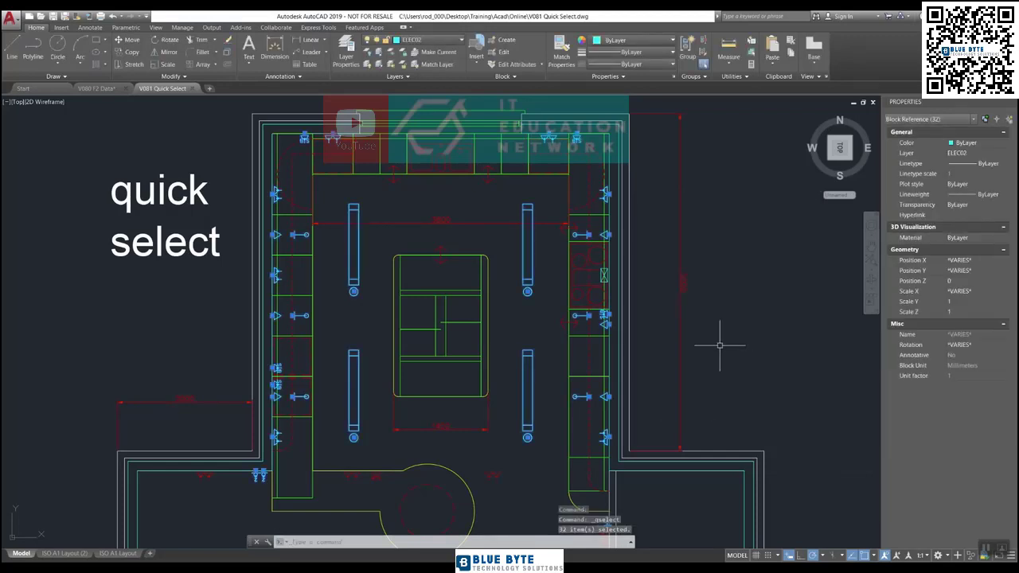
Step: Narrow the current block selection with Quick Select by excluding blocks whose Name is Not Equal to EL DSO 13A, and clear the selection
{"action": "right_click", "coordinate": [742, 262]}
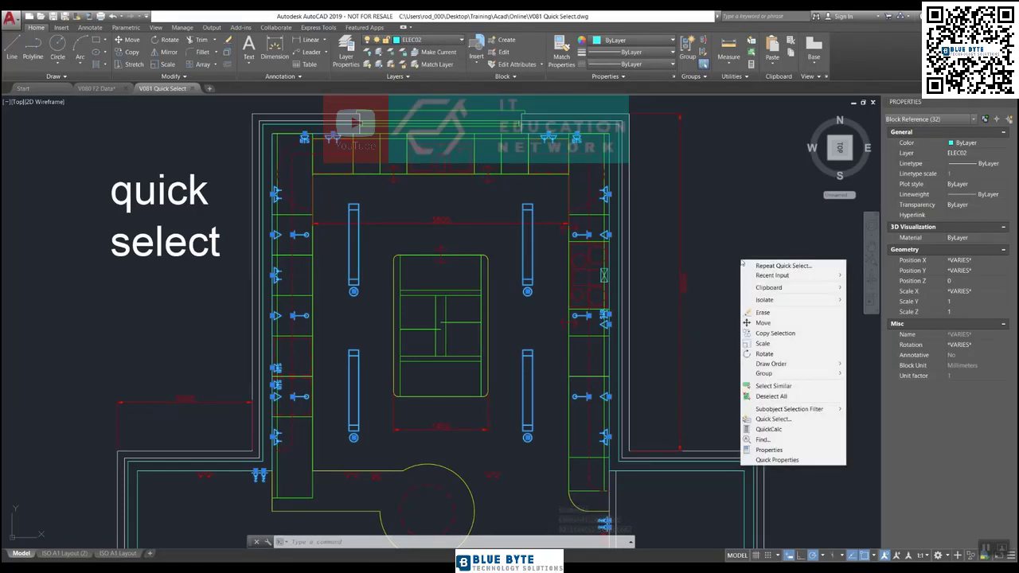
{"action": "left_click", "coordinate": [777, 419]}
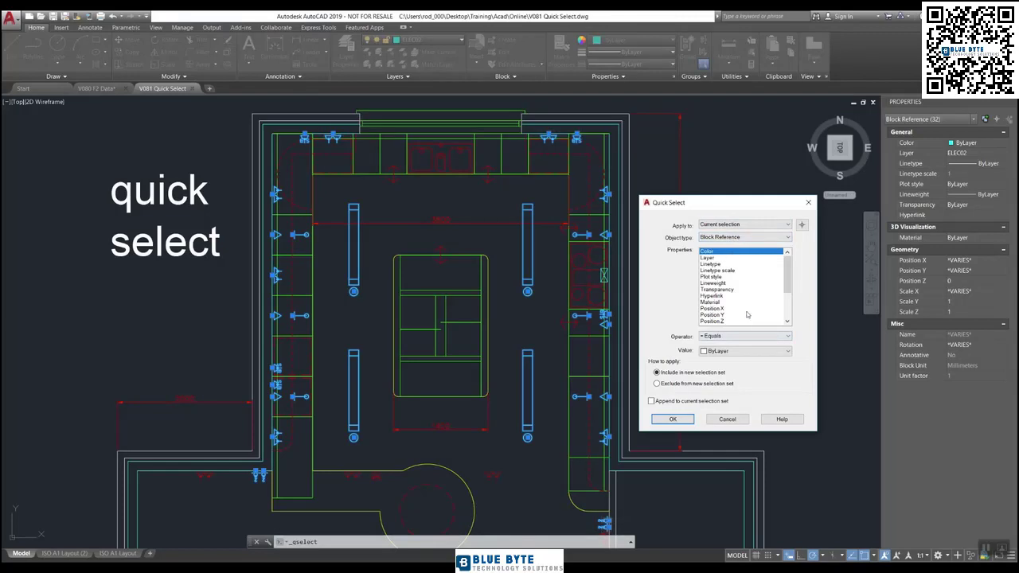
{"action": "scroll", "coordinate": [747, 313], "scroll_direction": "down", "scroll_amount": 1}
{"action": "scroll", "coordinate": [747, 313], "scroll_direction": "down", "scroll_amount": 2}
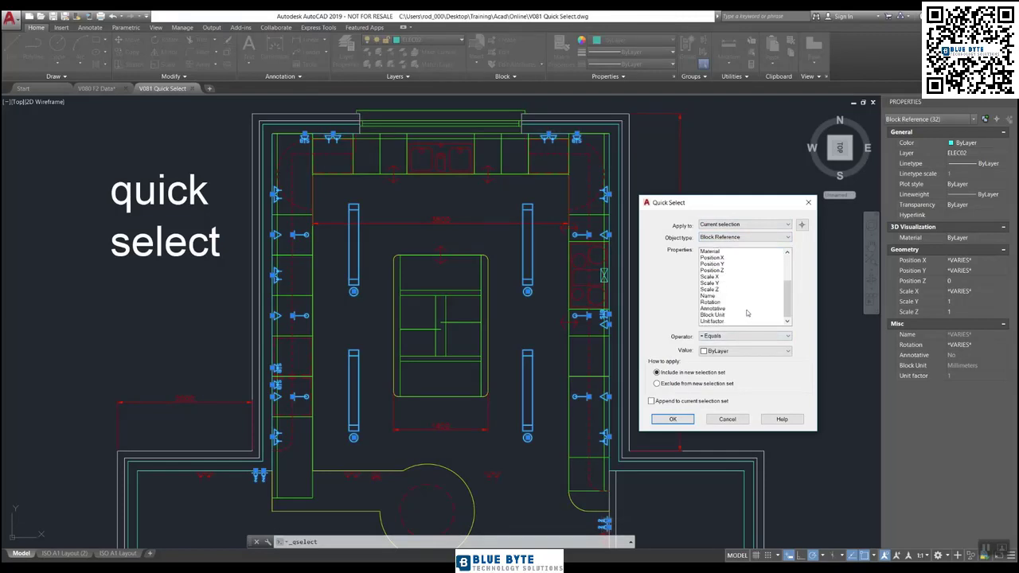
{"action": "left_click", "coordinate": [721, 297]}
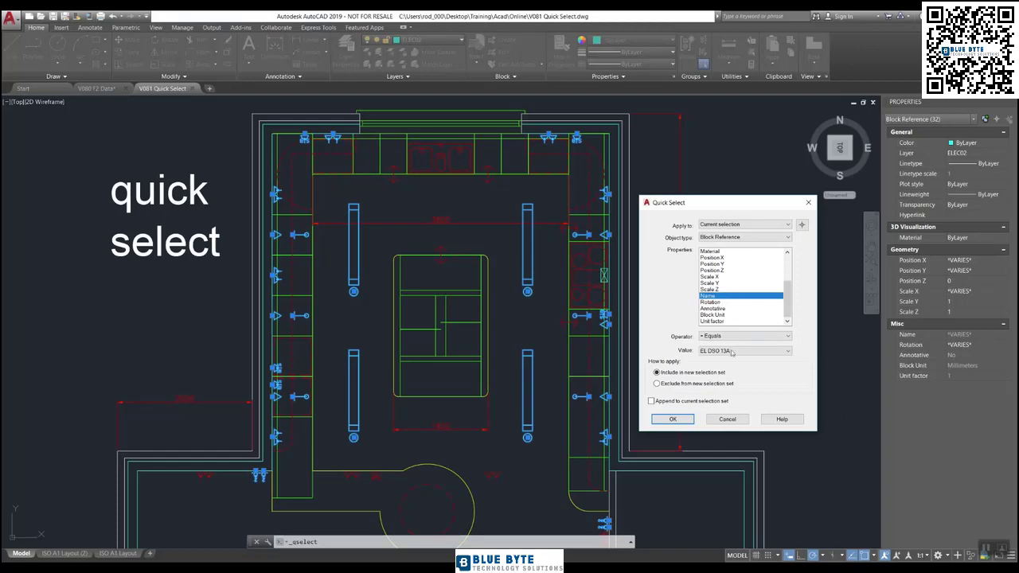
{"action": "left_click", "coordinate": [724, 336]}
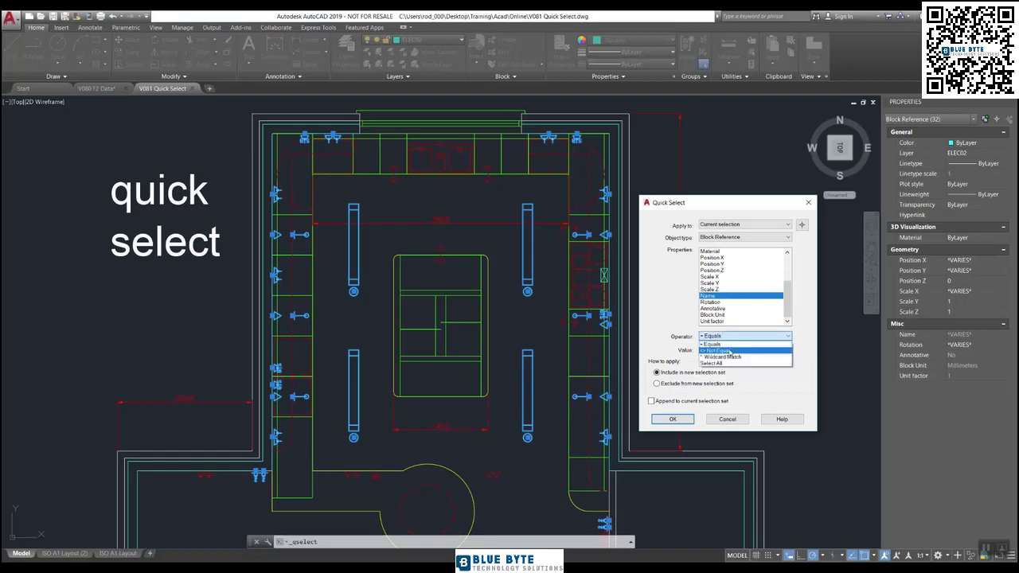
{"action": "left_click", "coordinate": [732, 351]}
{"action": "left_click", "coordinate": [690, 384]}
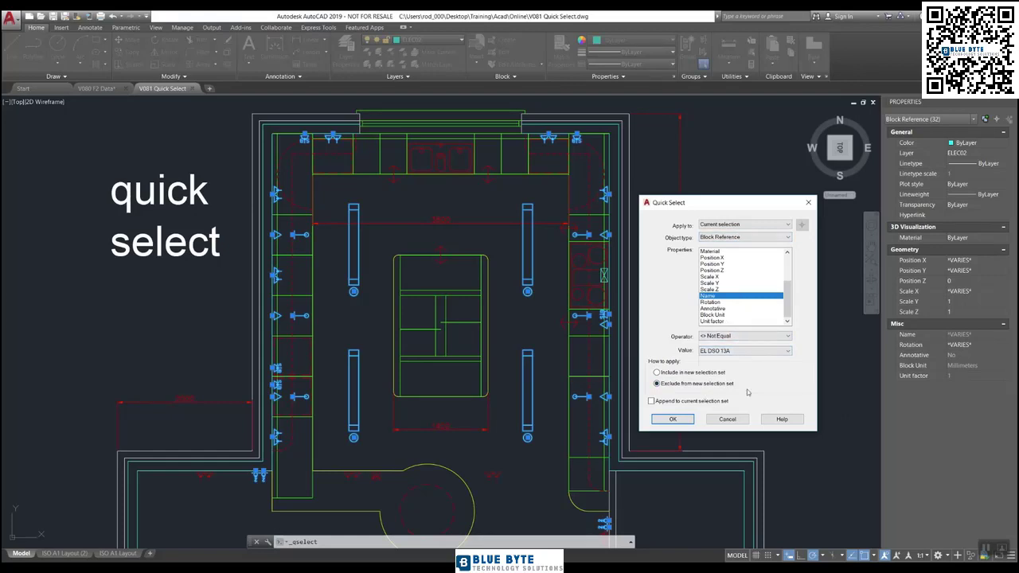
{"action": "left_click", "coordinate": [673, 419]}
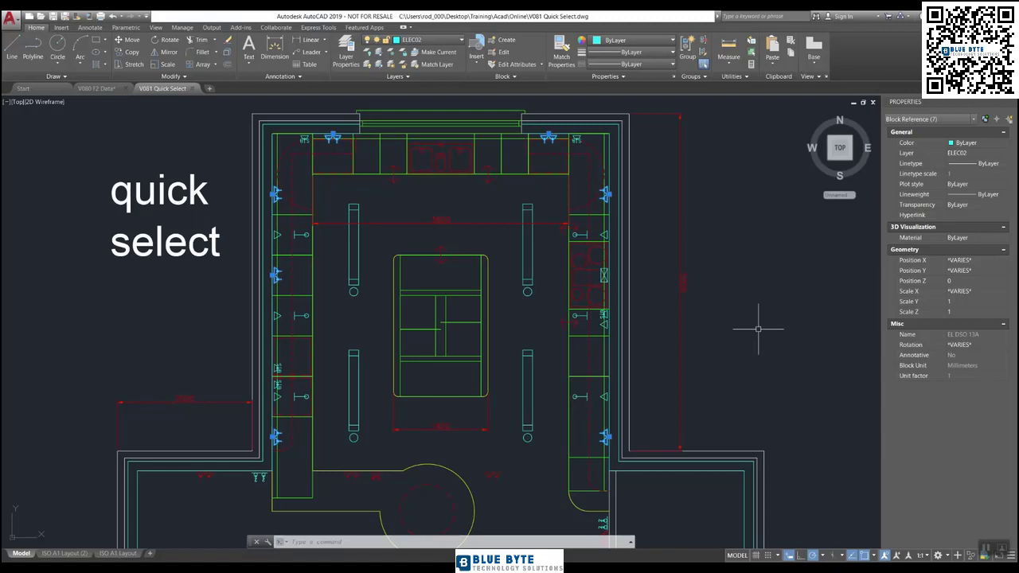
{"action": "key", "text": "Escape"}
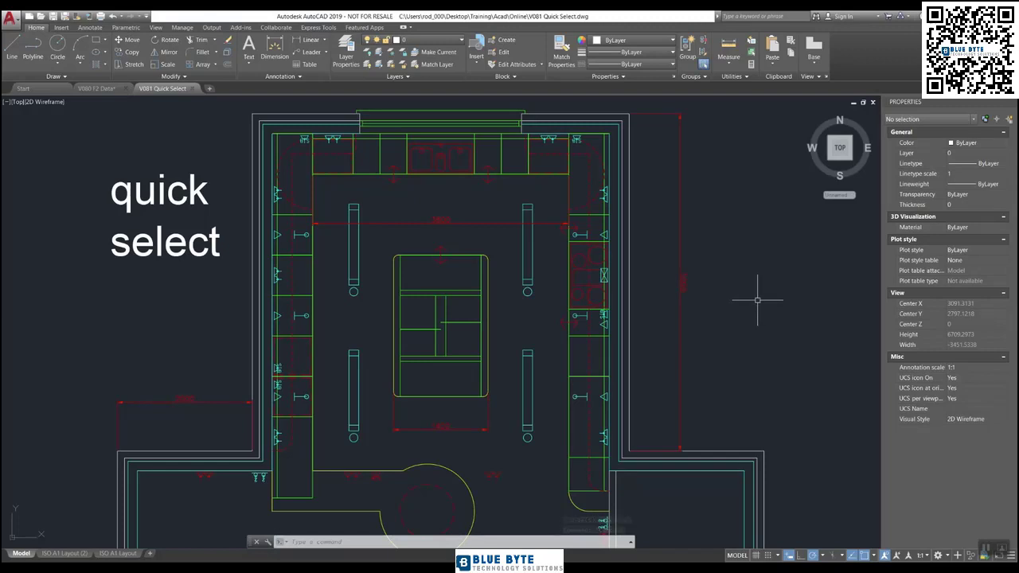
Step: Quick-select objects of any type in the entire drawing whose Layer equals A-Walls, including them in a new set, and clear the selection
{"action": "right_click", "coordinate": [758, 301]}
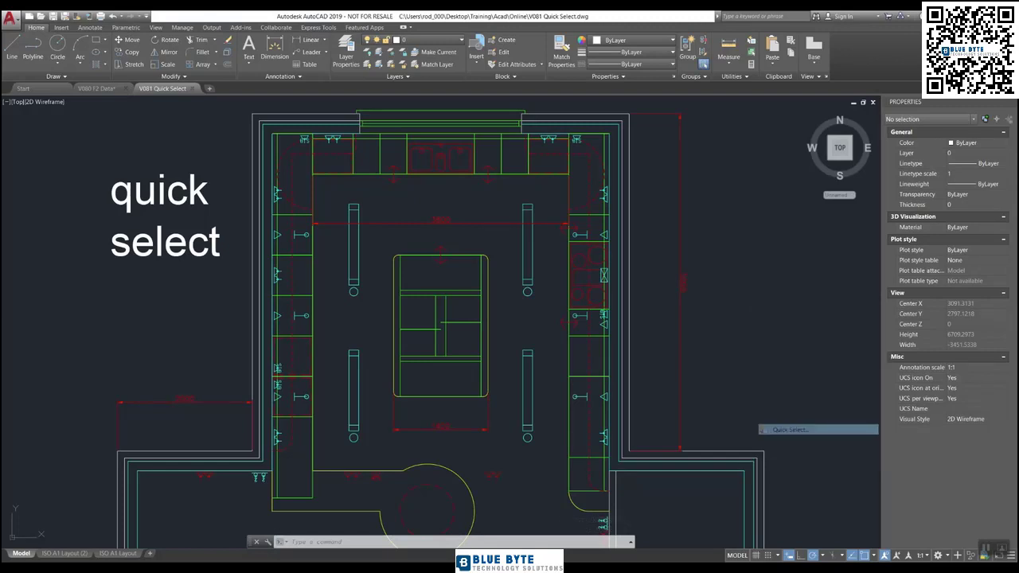
{"action": "left_click", "coordinate": [821, 433]}
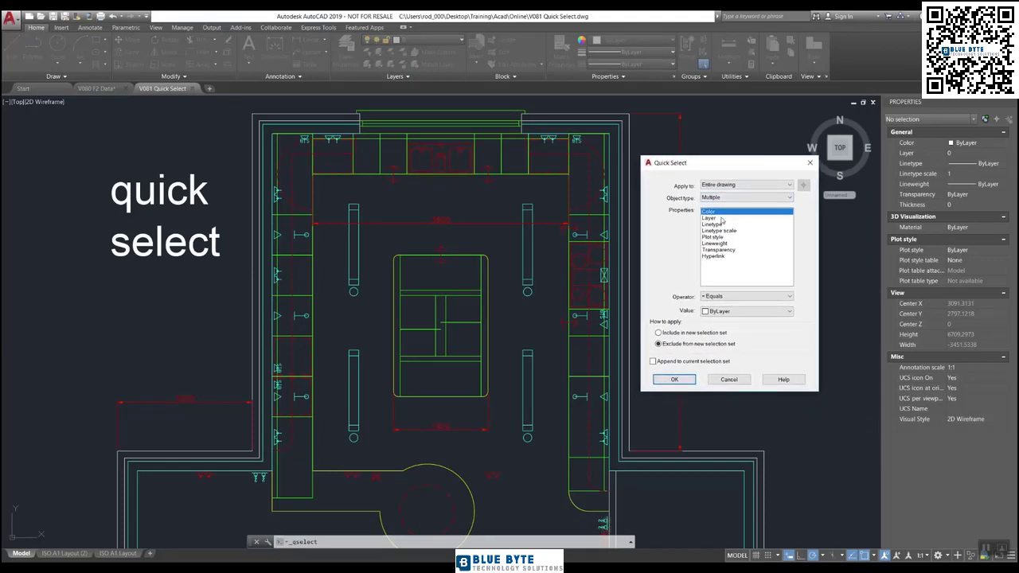
{"action": "left_click", "coordinate": [722, 219]}
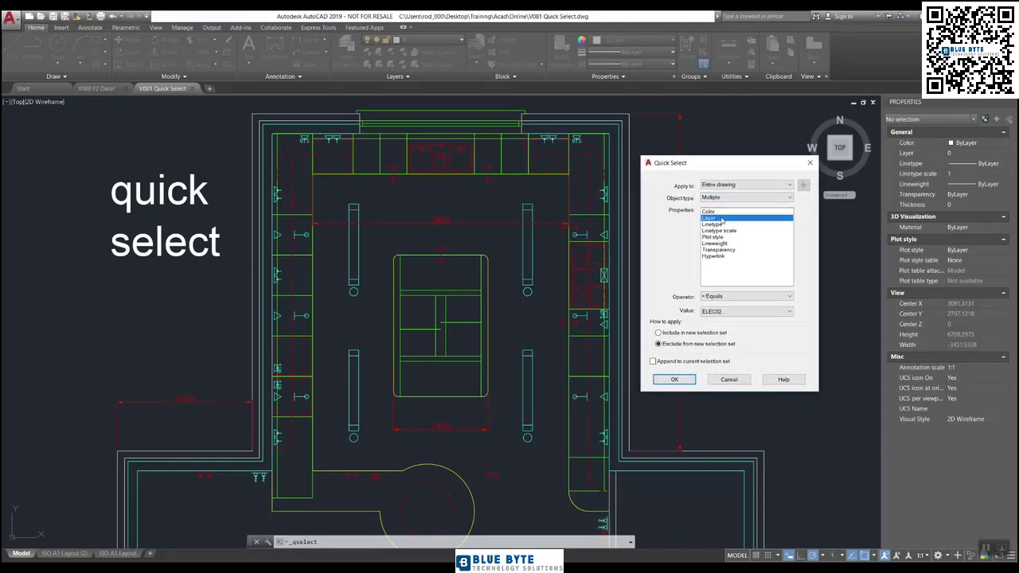
{"action": "left_click", "coordinate": [733, 299]}
{"action": "left_click", "coordinate": [734, 300]}
{"action": "left_click", "coordinate": [736, 313]}
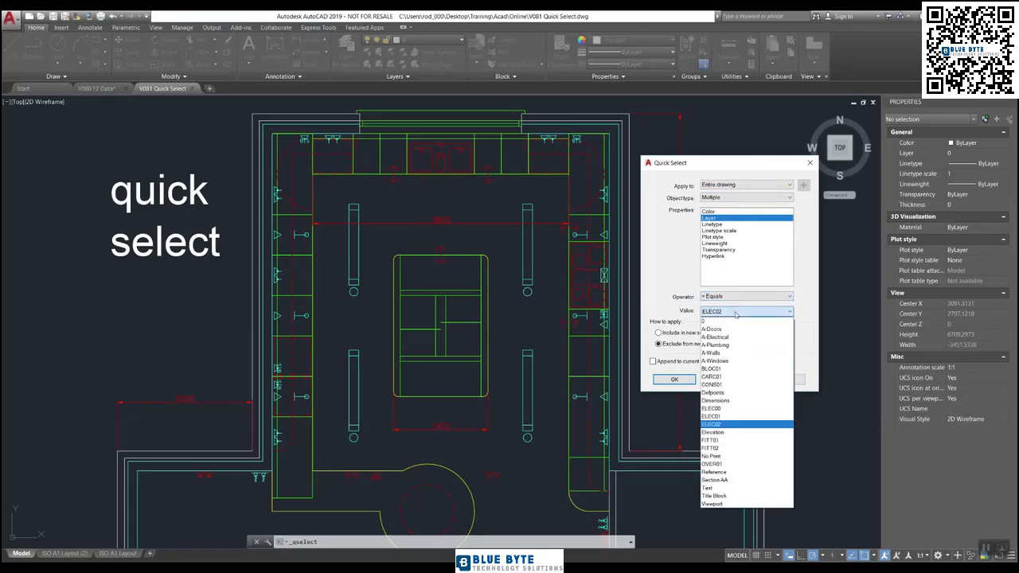
{"action": "left_click", "coordinate": [740, 354]}
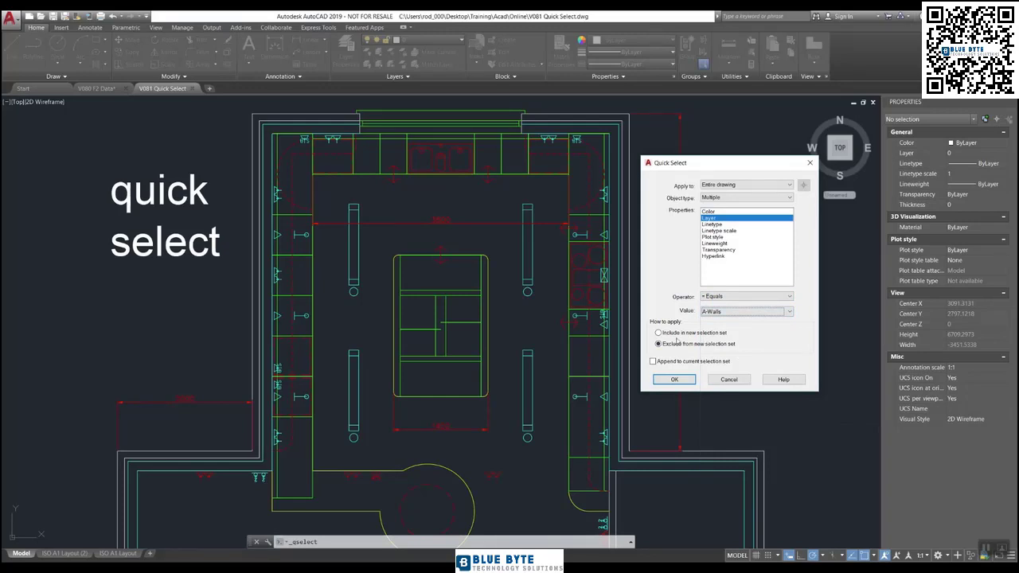
{"action": "left_click", "coordinate": [673, 338]}
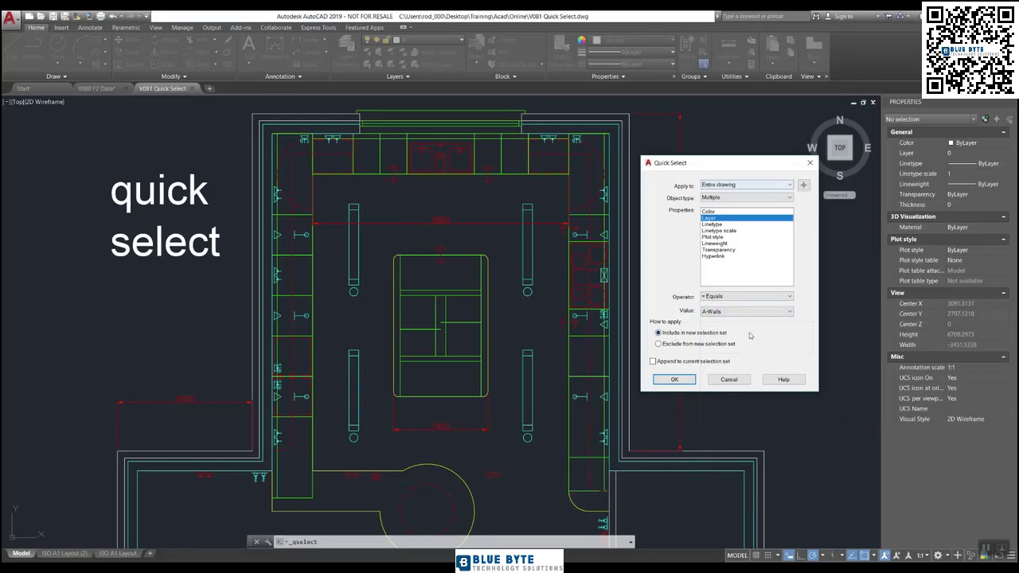
{"action": "left_click", "coordinate": [676, 380]}
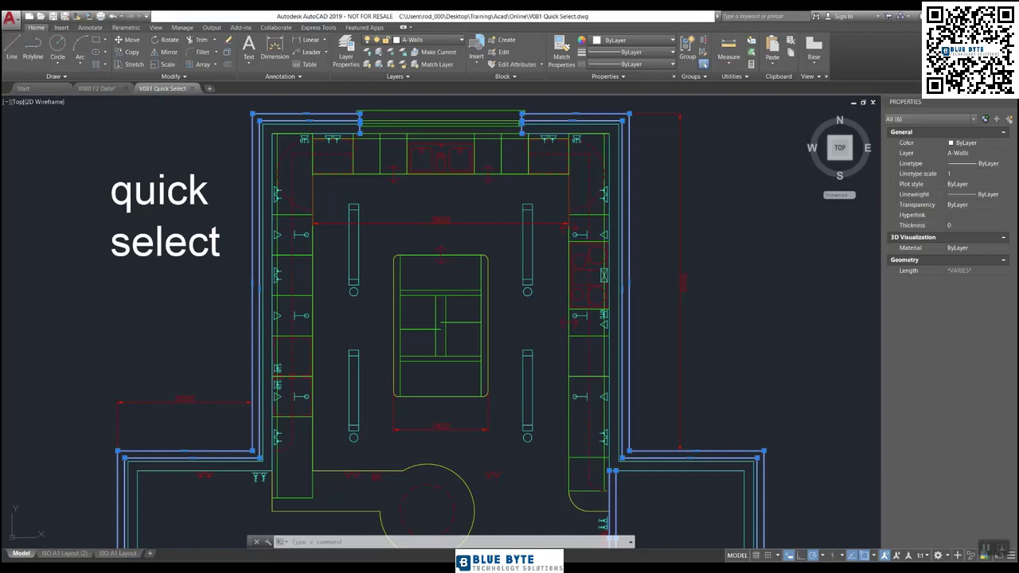
{"action": "key", "text": "Escape"}
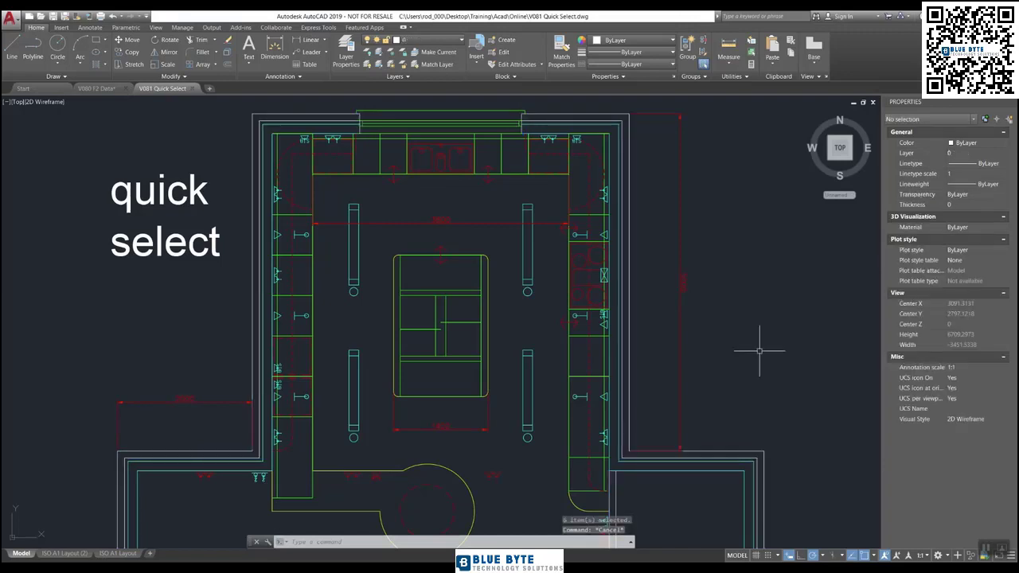